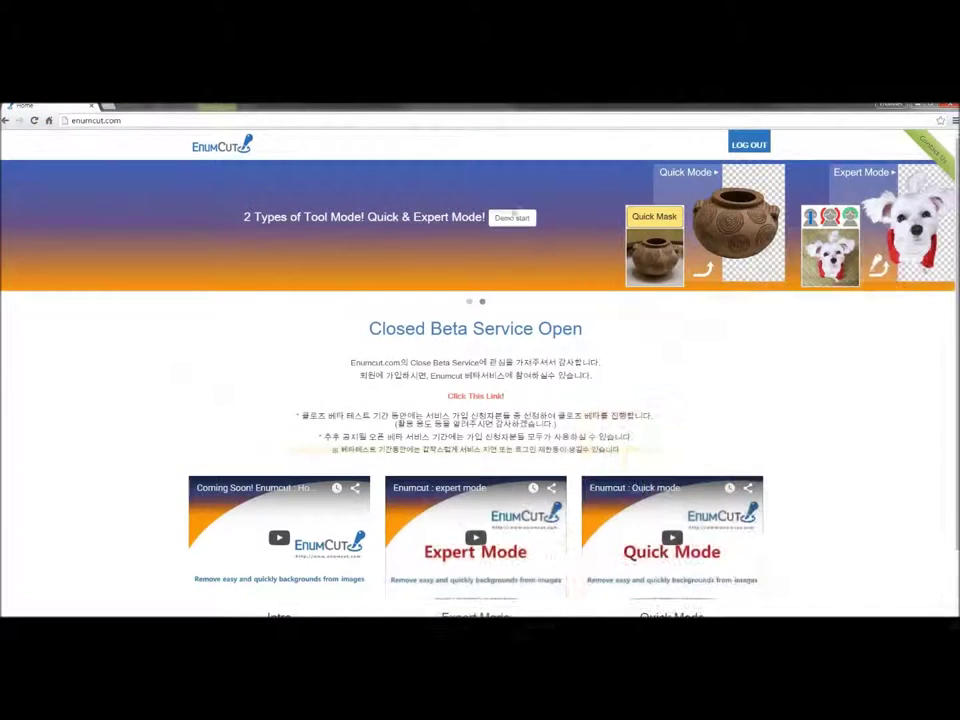
# Start the demo and upload the honey_bread photo from the computer's file dialog
pyautogui.click(510, 216)
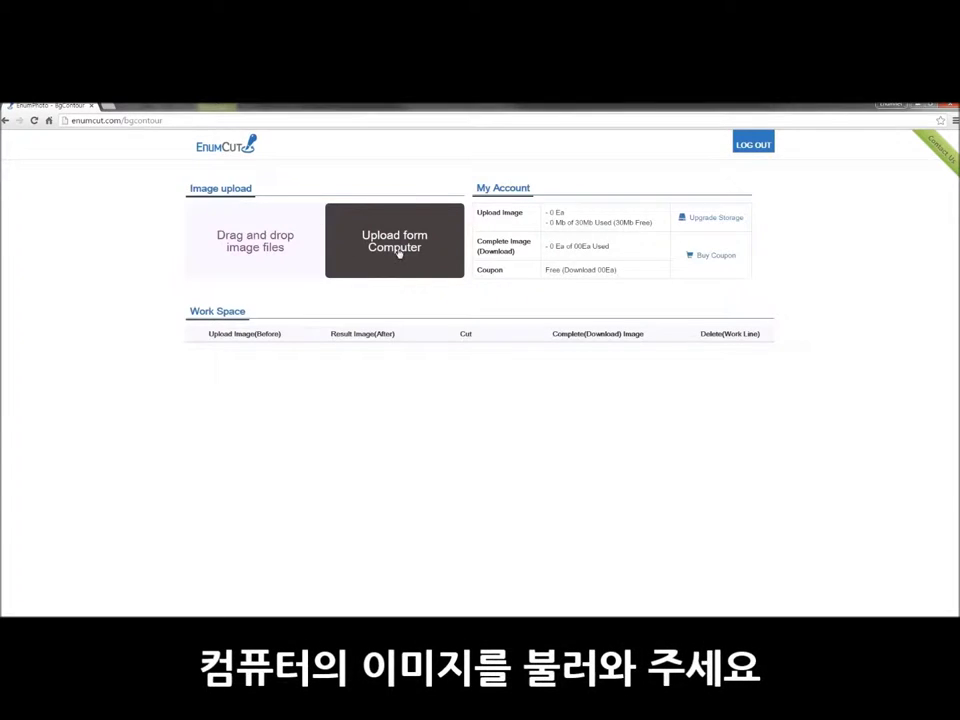
pyautogui.click(398, 254)
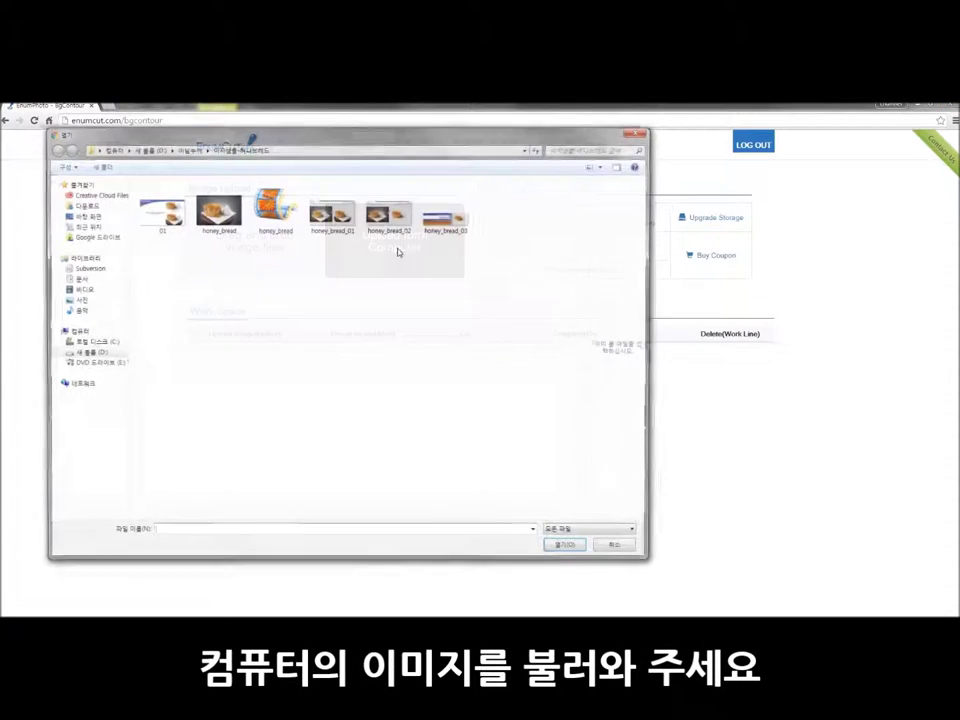
pyautogui.click(205, 217)
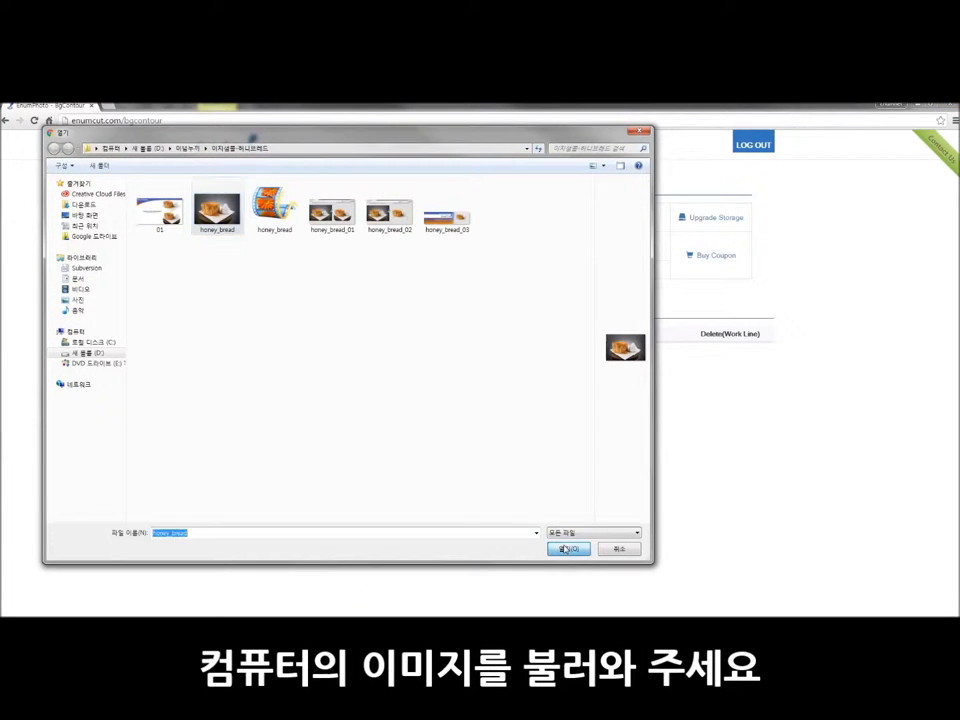
pyautogui.click(566, 549)
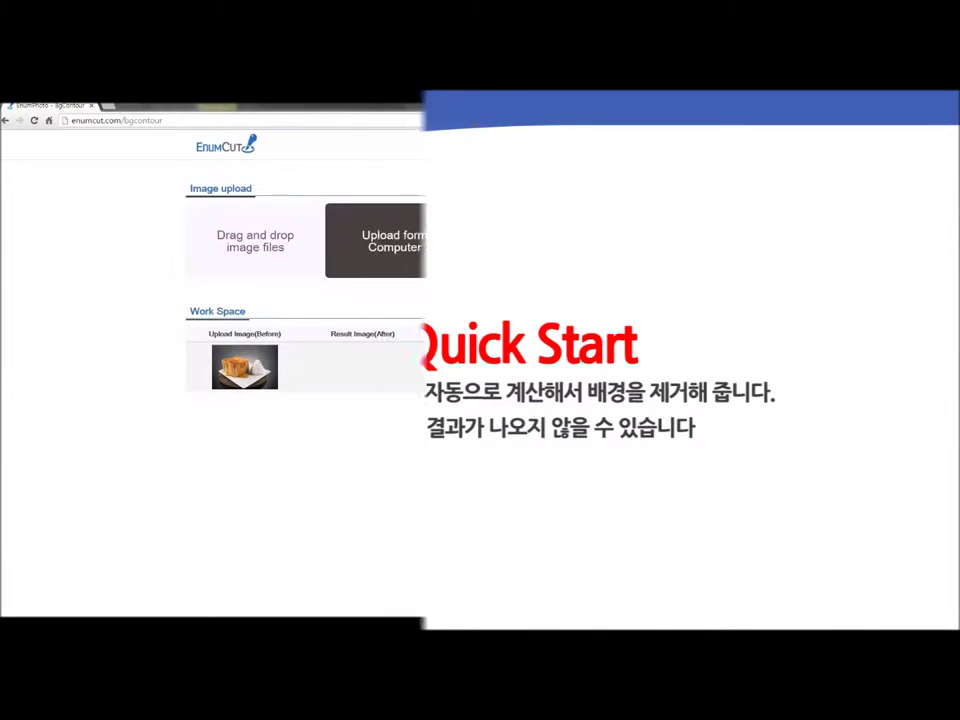
# Run Quick Start's automatic background removal and preview the first cutout
pyautogui.click(459, 360)
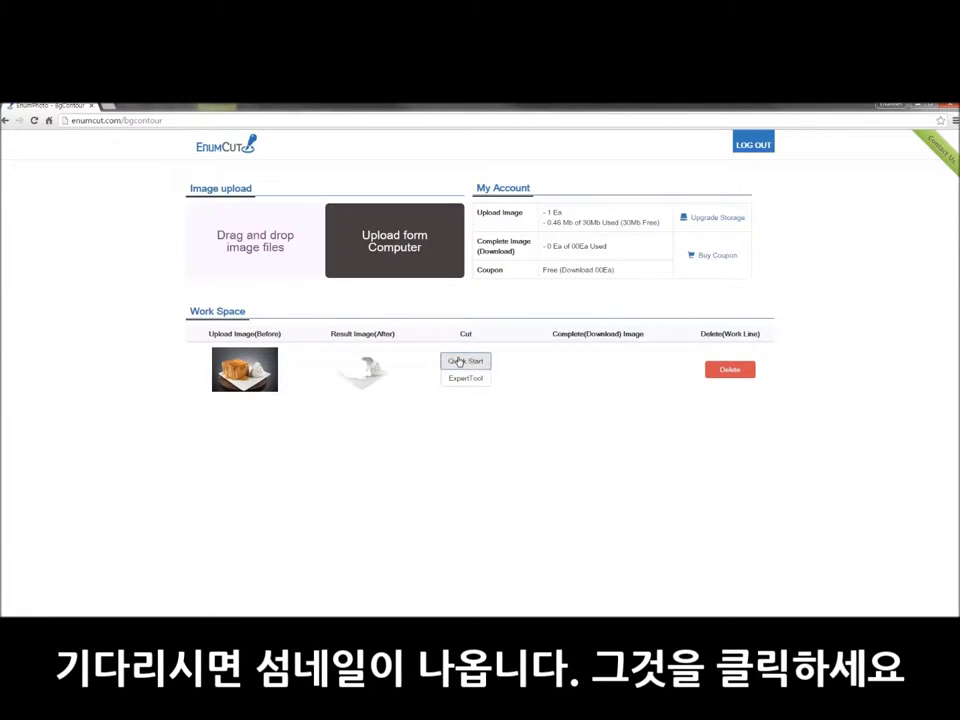
pyautogui.click(362, 370)
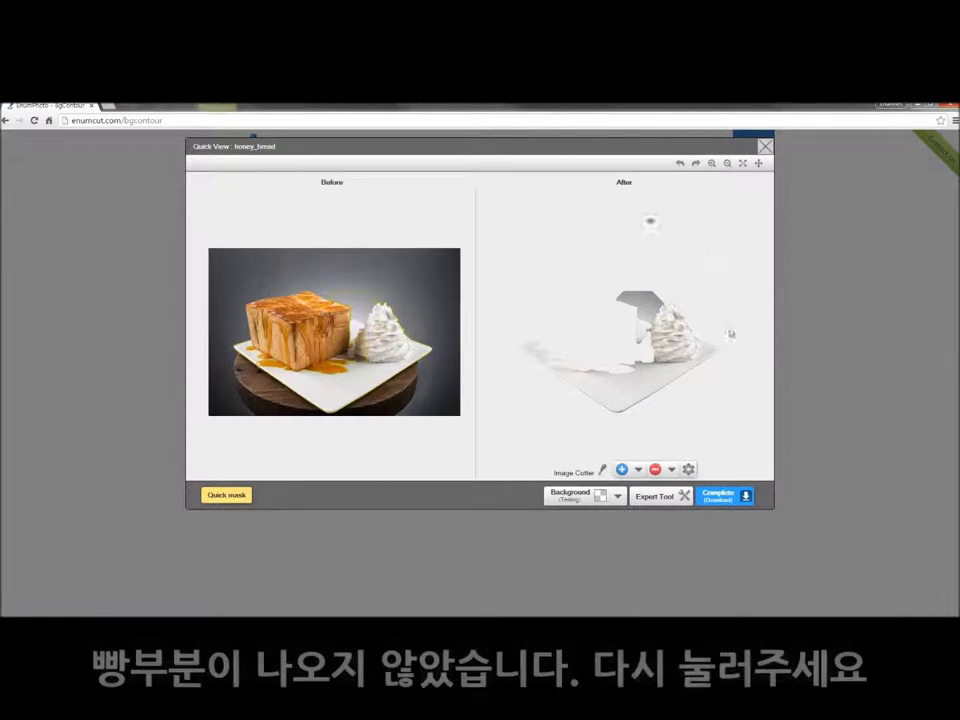
pyautogui.click(765, 146)
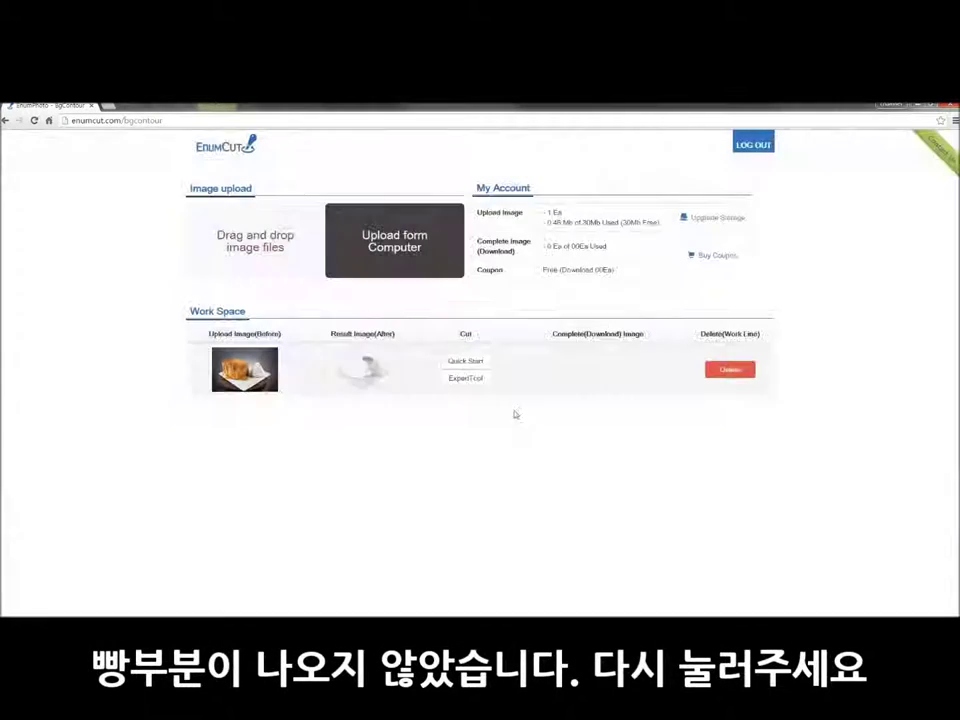
# Rerun the automatic removal, preview the new cutout and open it in the Expert Tool editor
pyautogui.click(470, 360)
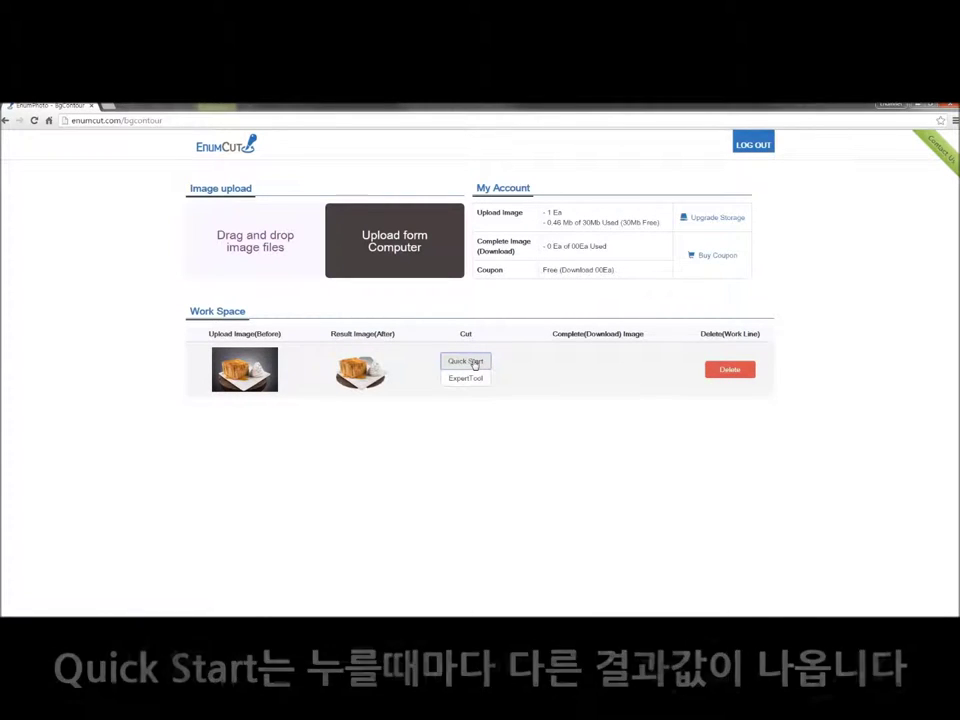
pyautogui.click(380, 376)
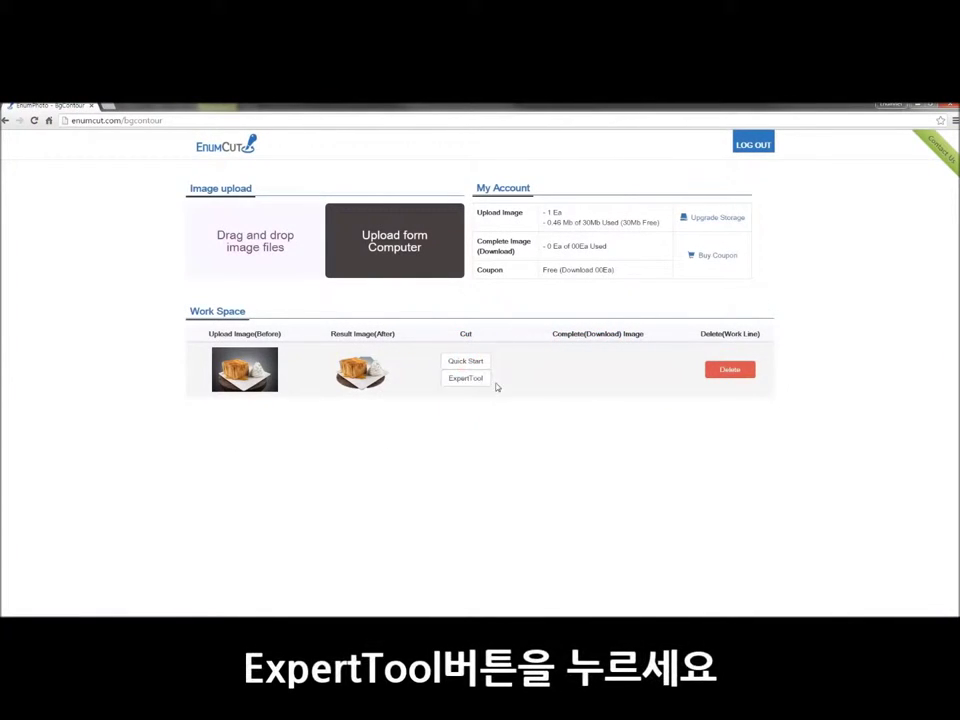
pyautogui.click(476, 381)
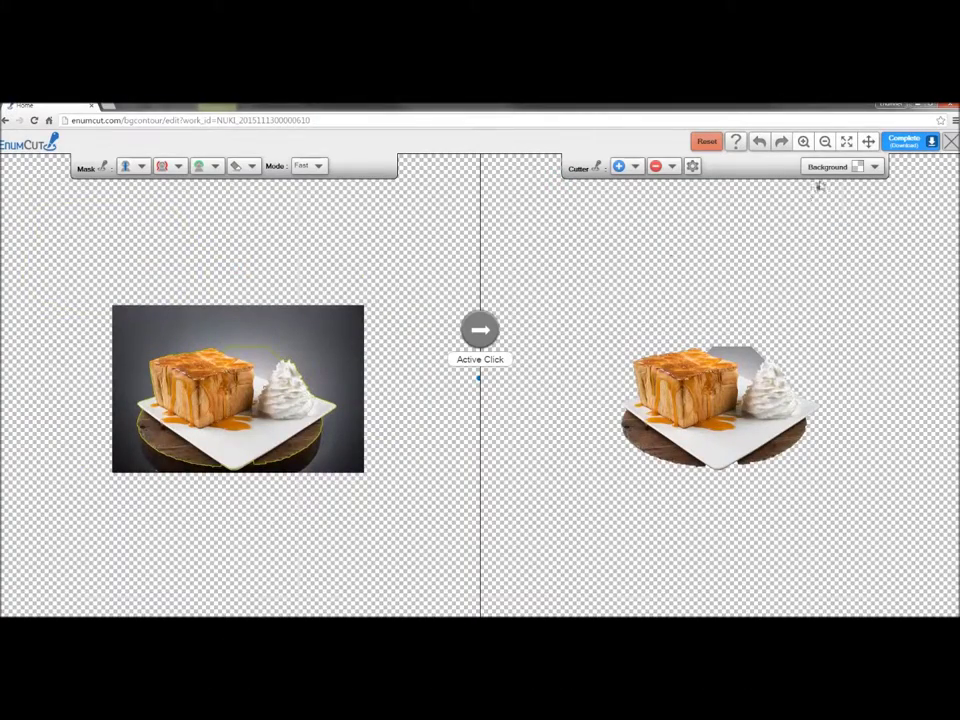
# Zoom the before and after images in two steps and set the blue keep brush to 05
pyautogui.click(805, 143)
pyautogui.click(805, 143)
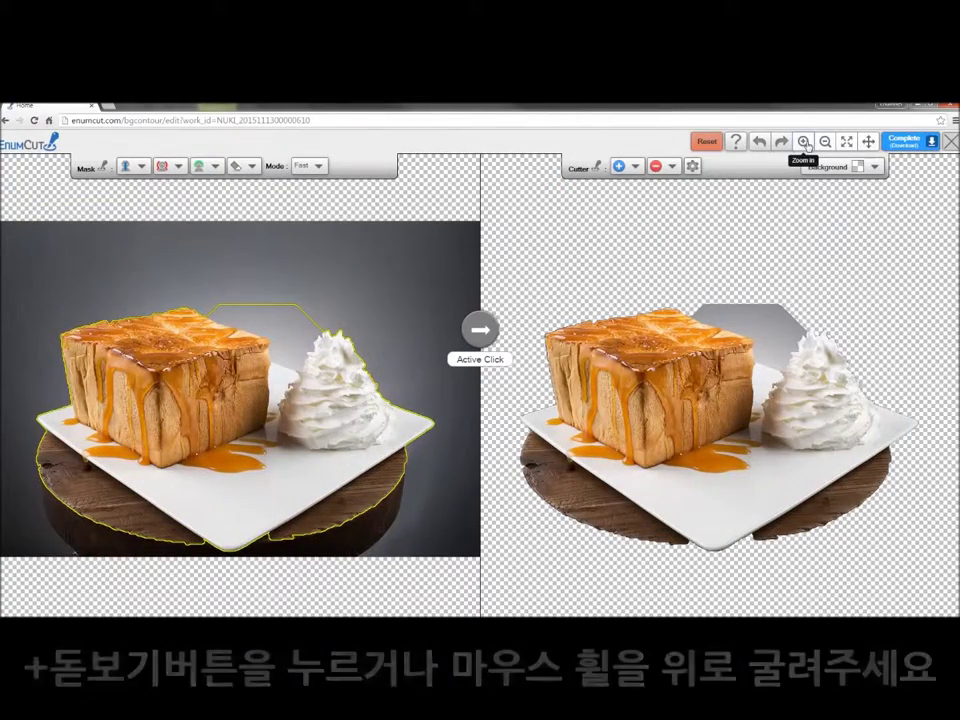
pyautogui.click(141, 166)
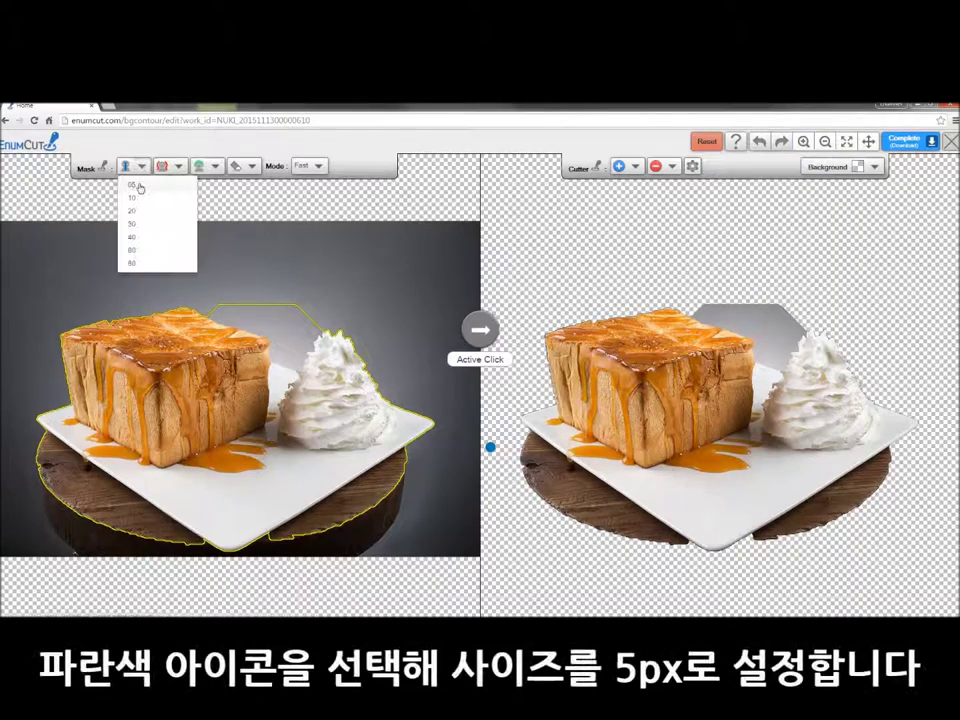
pyautogui.click(140, 186)
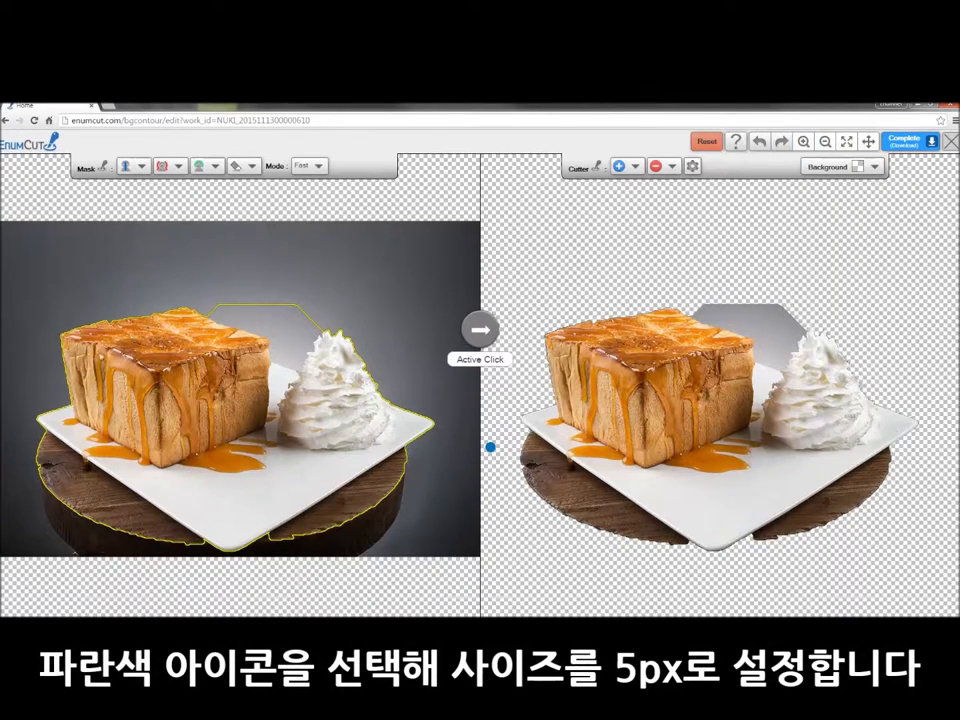
# Paint blue keep strokes over the bread, cream and plate
pyautogui.moveTo(86, 332); pyautogui.dragTo(78, 500)
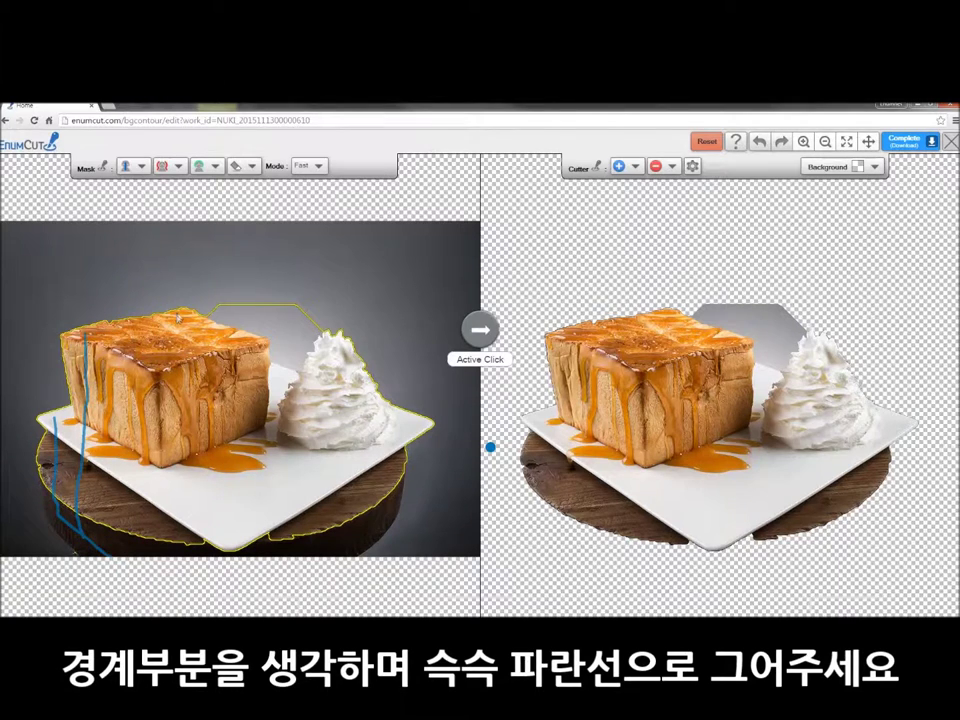
pyautogui.moveTo(177, 318); pyautogui.dragTo(183, 528)
pyautogui.moveTo(200, 328)
pyautogui.mouseDown()
pyautogui.moveTo(298, 388)
pyautogui.moveTo(414, 428)
pyautogui.mouseUp()
pyautogui.moveTo(205, 420); pyautogui.dragTo(351, 524)
pyautogui.moveTo(250, 497); pyautogui.dragTo(273, 545)
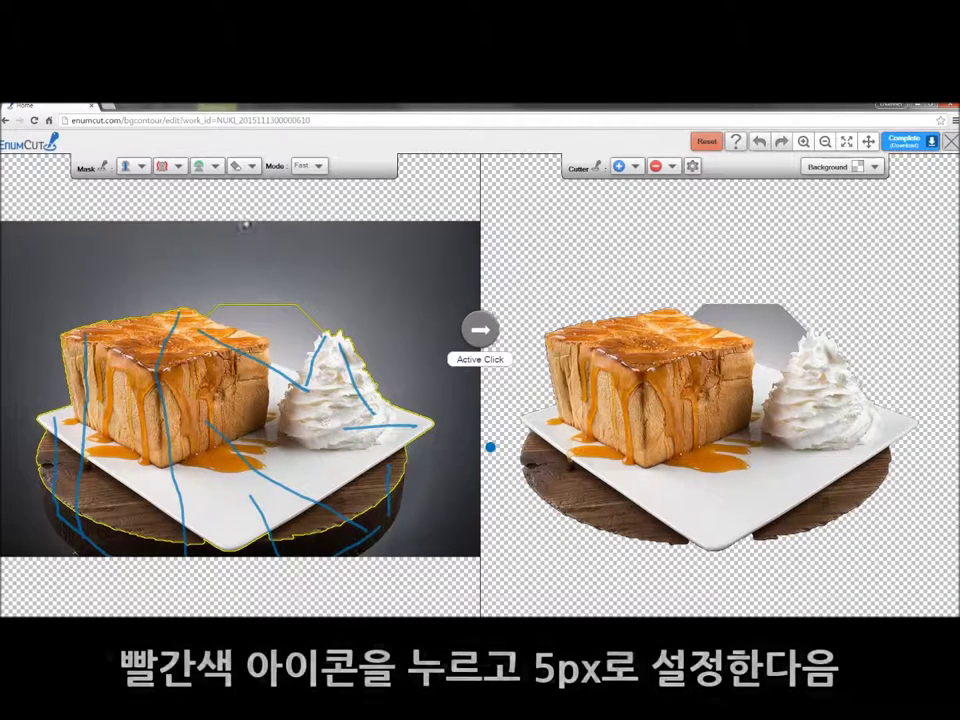
# Outline the gray background with a red remove stroke and apply with Active Click
pyautogui.click(180, 168)
pyautogui.click(168, 223)
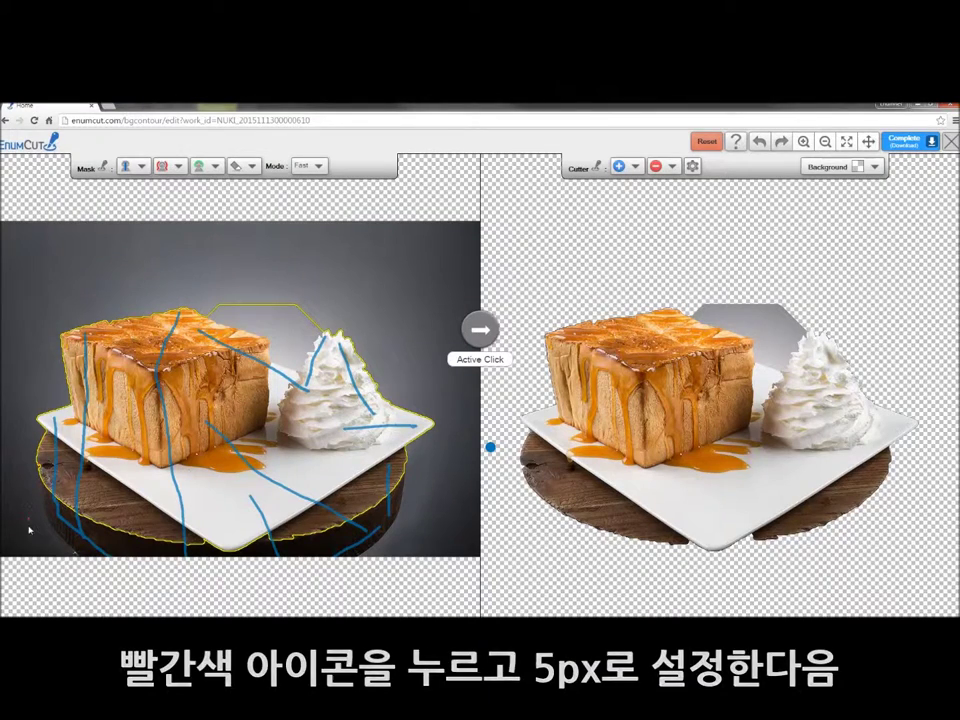
pyautogui.moveTo(56, 555); pyautogui.dragTo(288, 247)
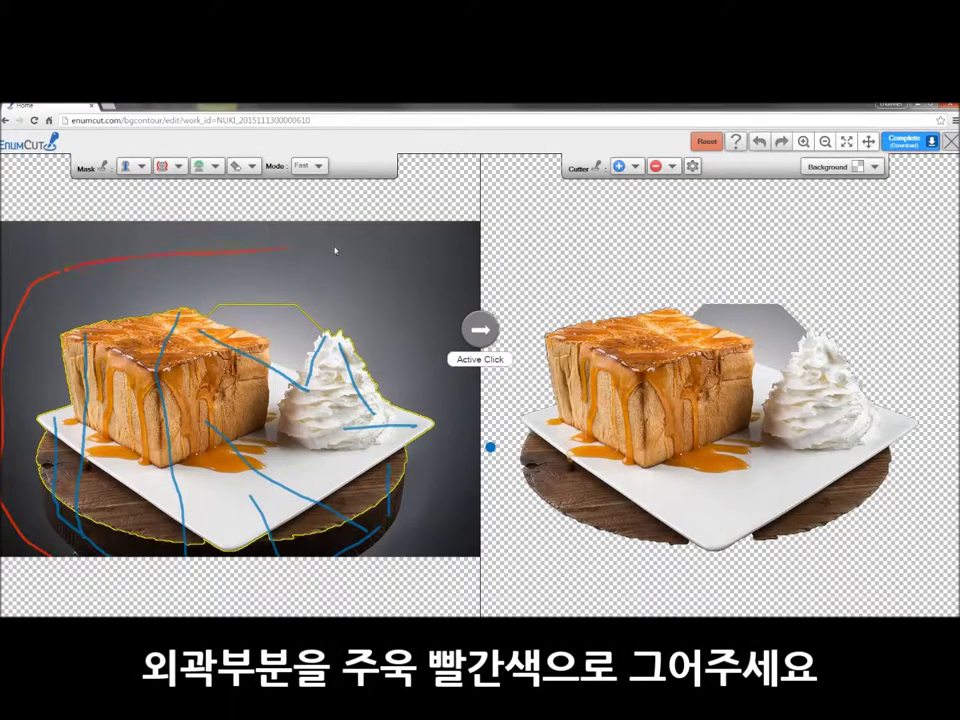
pyautogui.moveTo(407, 359); pyautogui.dragTo(441, 555)
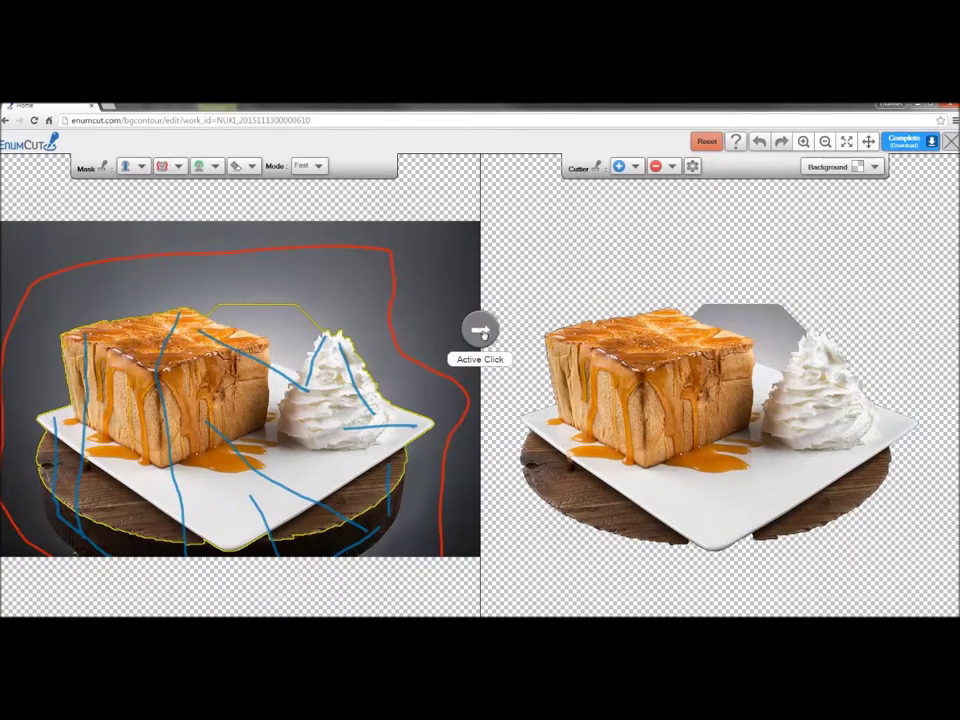
pyautogui.click(484, 332)
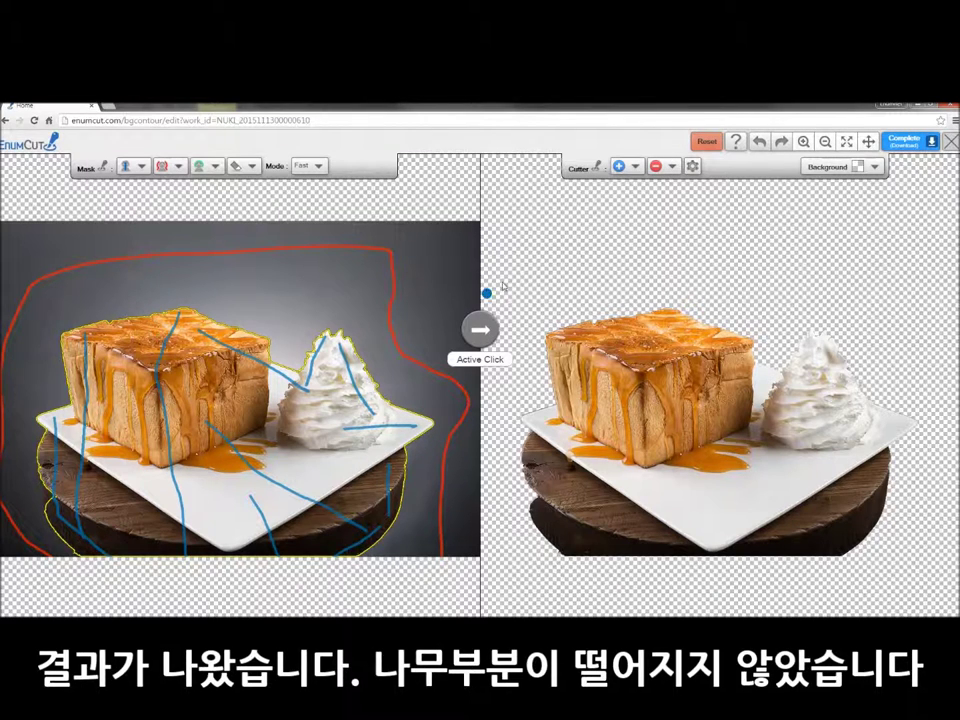
# Preview the cutout on magenta and paint the missed board edge back in
pyautogui.click(875, 167)
pyautogui.click(827, 190)
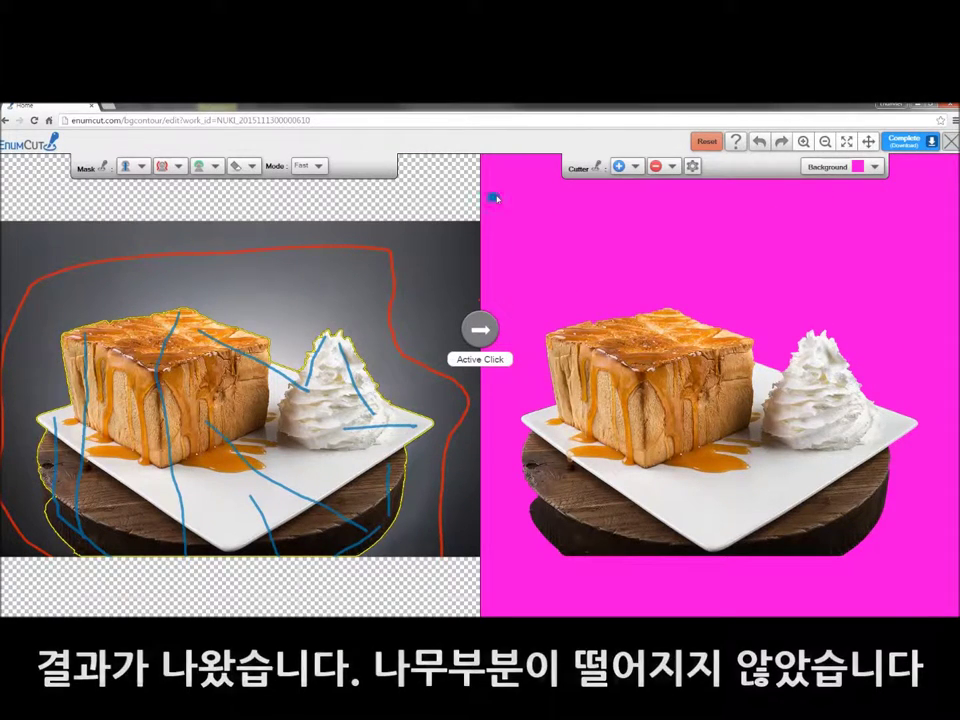
pyautogui.click(635, 166)
pyautogui.click(622, 206)
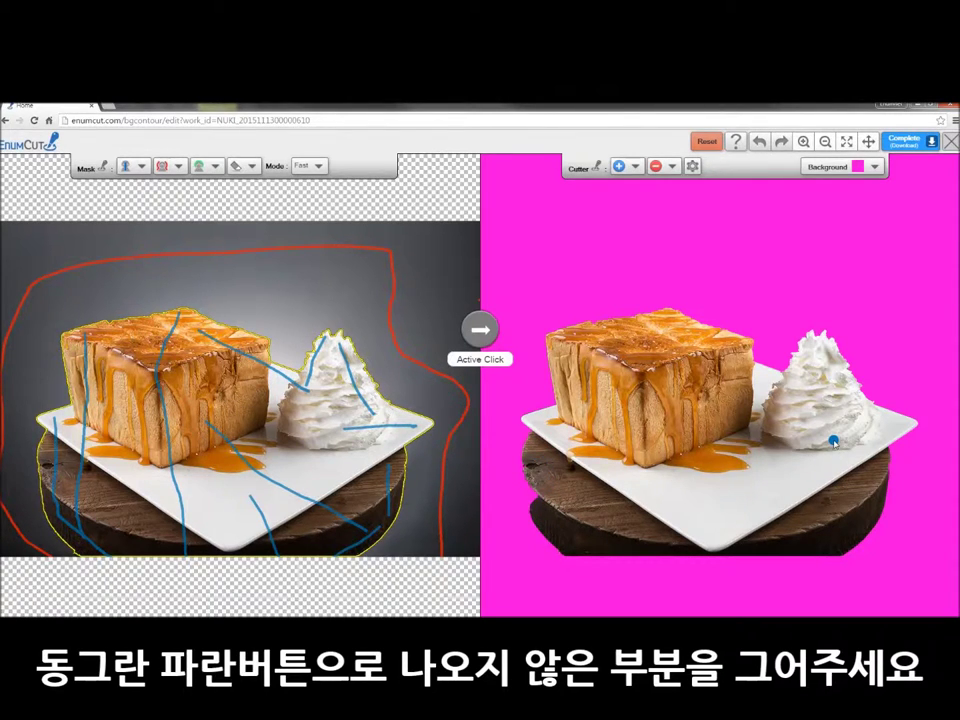
pyautogui.moveTo(873, 465); pyautogui.dragTo(877, 472)
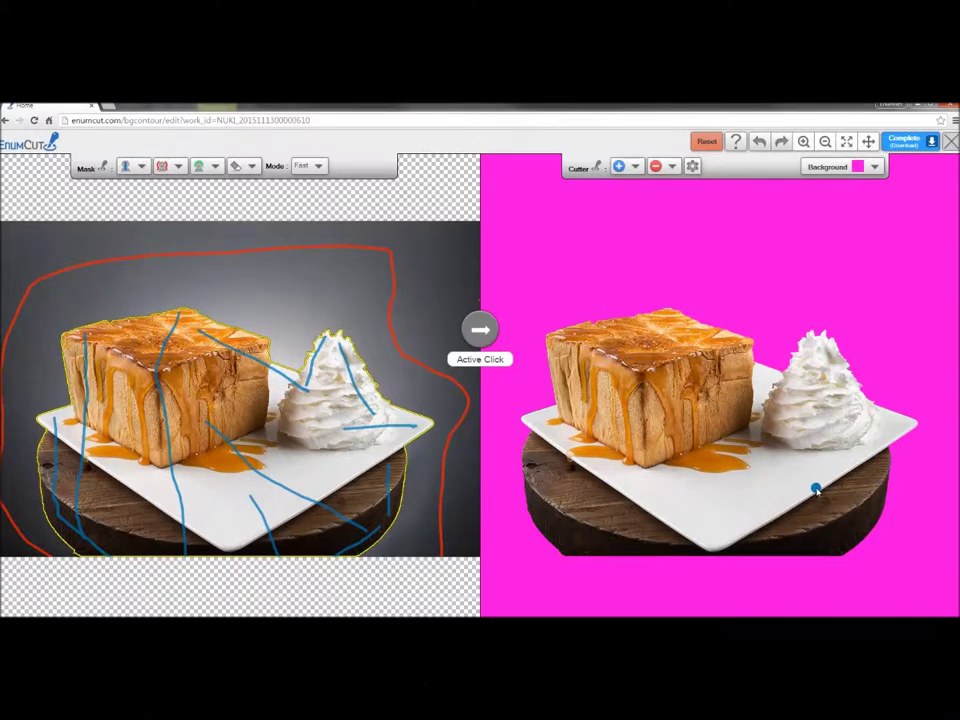
# Check the cutout on green and cyan backgrounds, then complete it into the Work Space
pyautogui.click(874, 167)
pyautogui.click(810, 190)
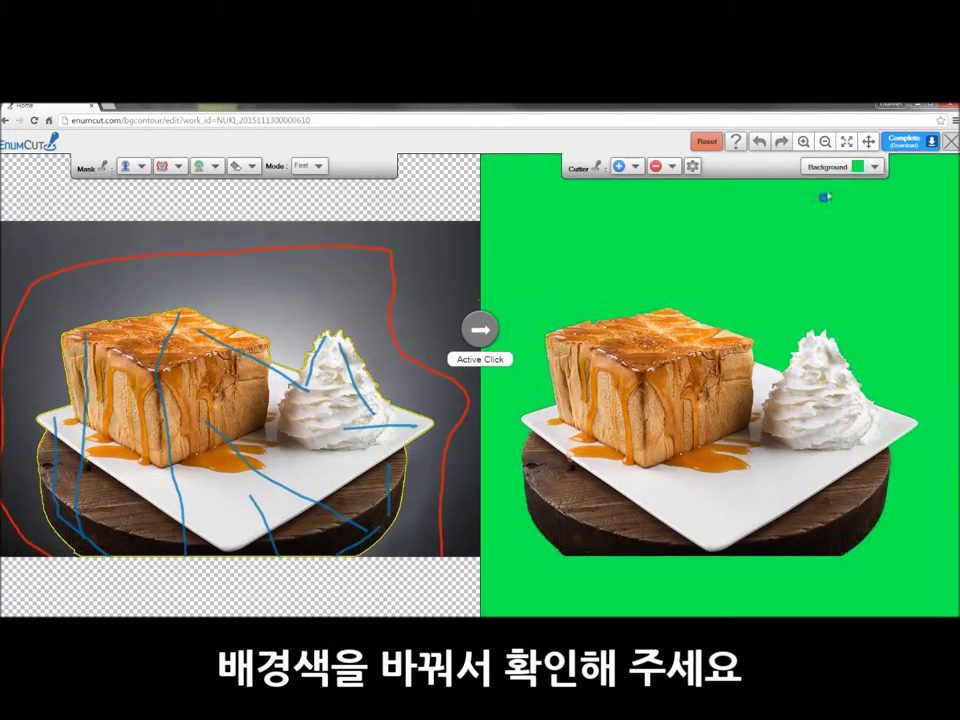
pyautogui.click(874, 167)
pyautogui.click(806, 192)
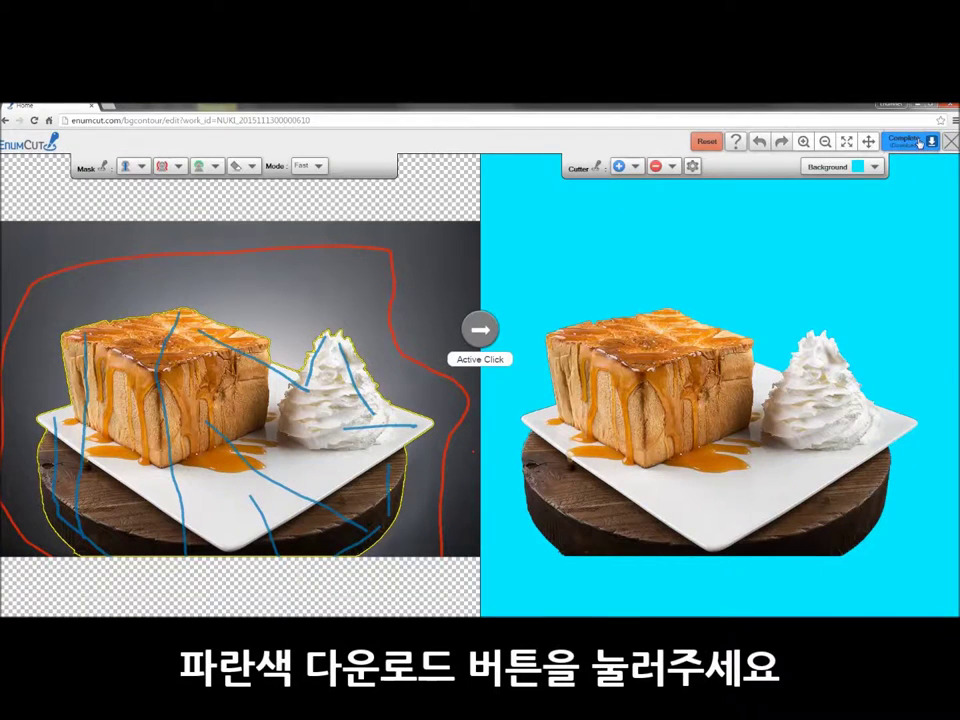
pyautogui.click(929, 143)
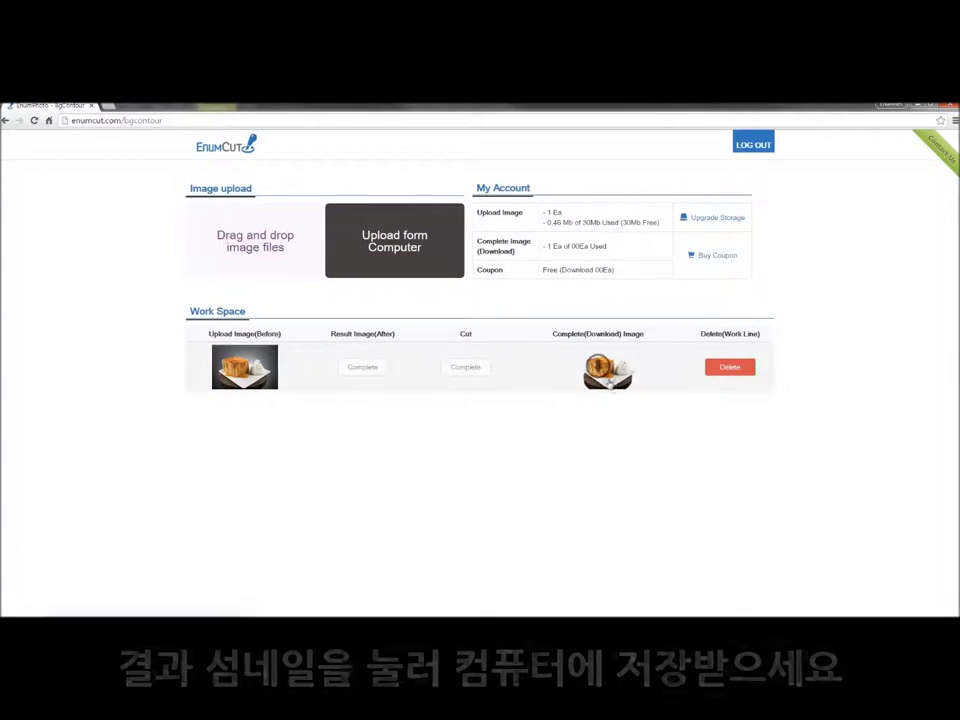
# Download the completed cutout as PNG and re-upload honey_bread (2) from Downloads
pyautogui.click(605, 375)
pyautogui.click(75, 612)
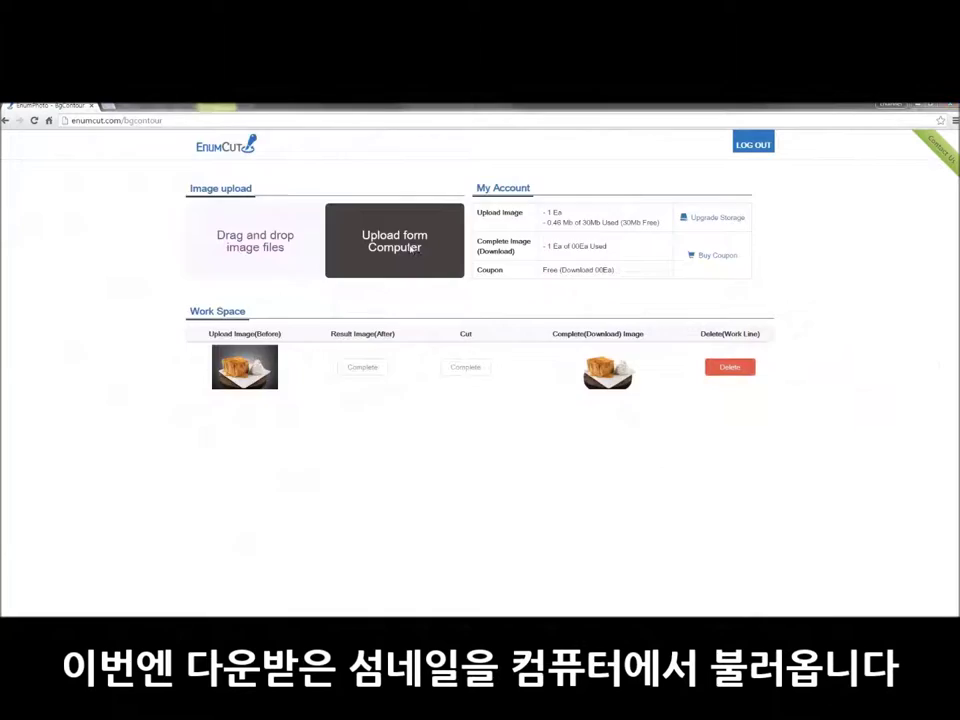
pyautogui.click(420, 256)
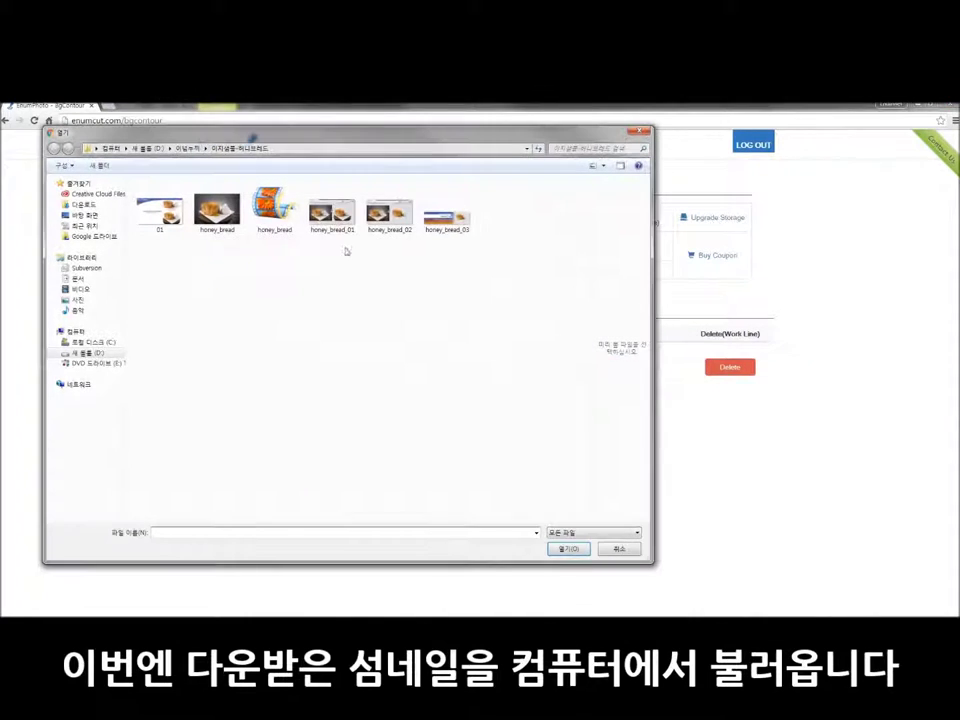
pyautogui.click(86, 206)
pyautogui.scroll(-5, 578, 490)
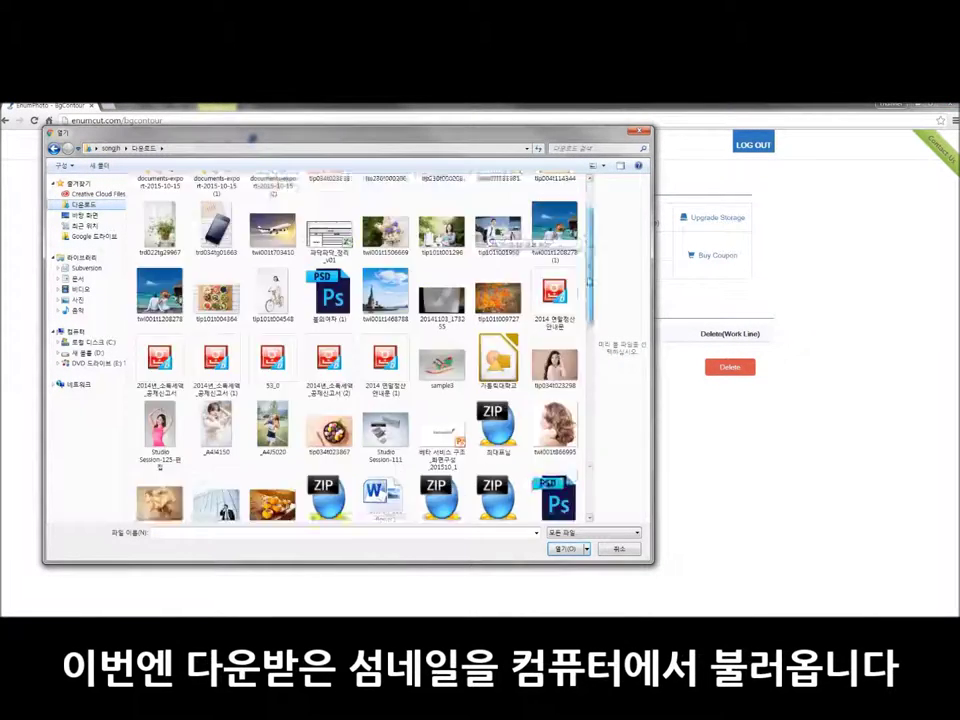
pyautogui.click(158, 497)
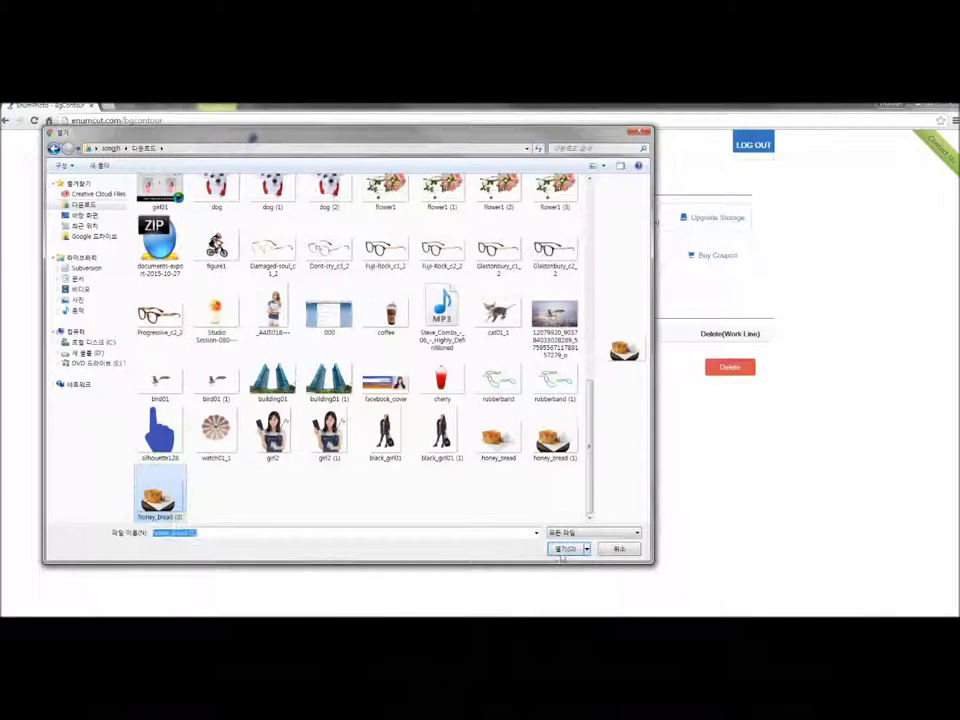
pyautogui.click(564, 550)
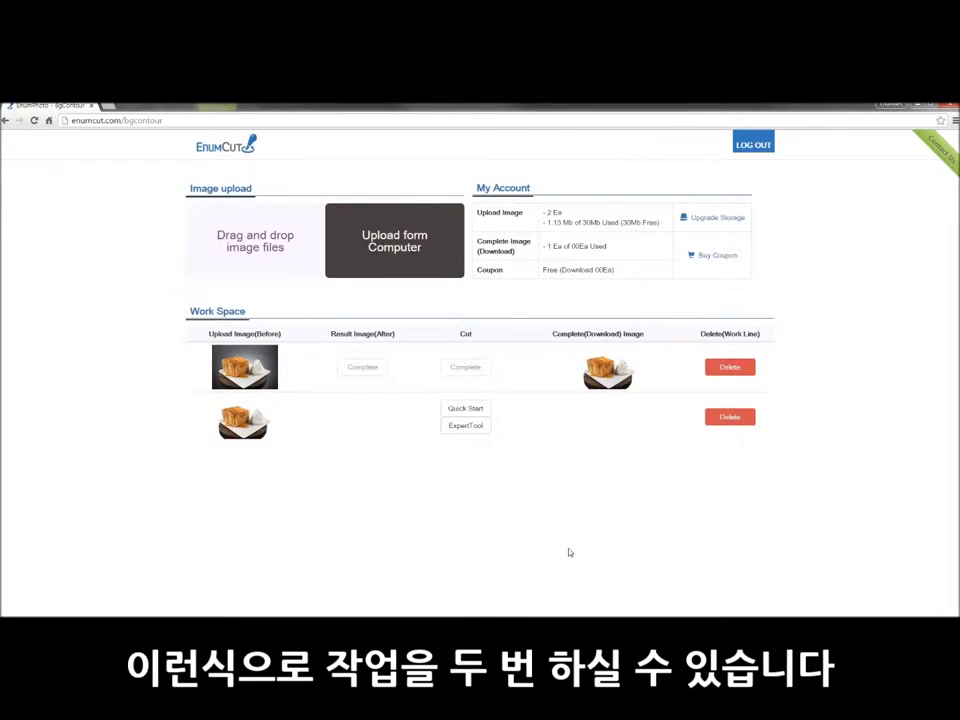
# Open the re-upload in the expert editor, zoom in twice, and draw red remove lines across the wooden board
pyautogui.click(474, 435)
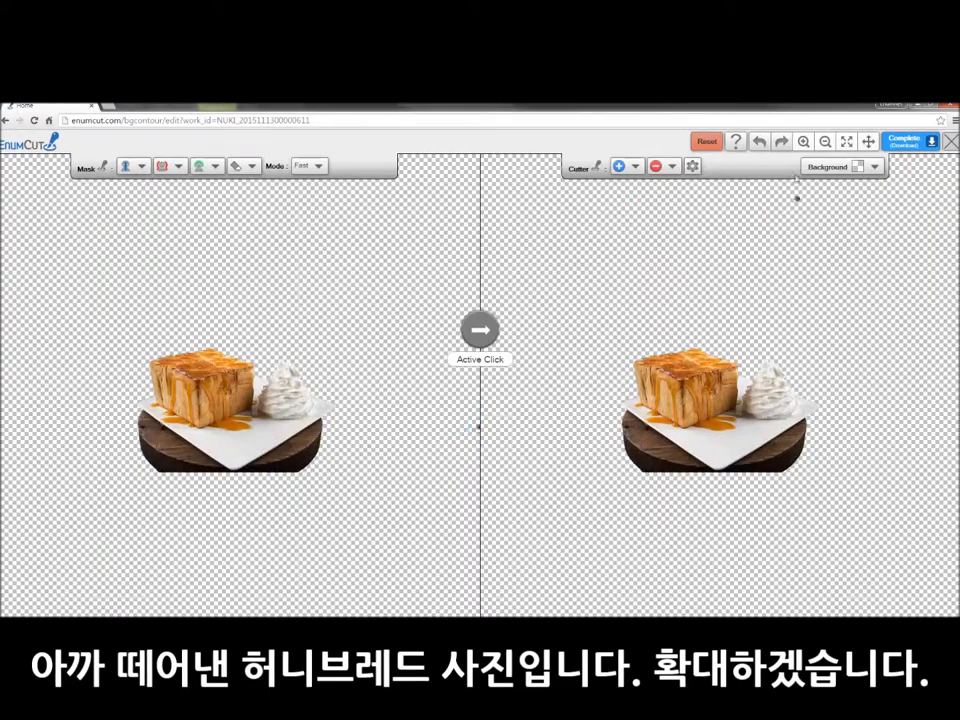
pyautogui.click(803, 142)
pyautogui.click(803, 142)
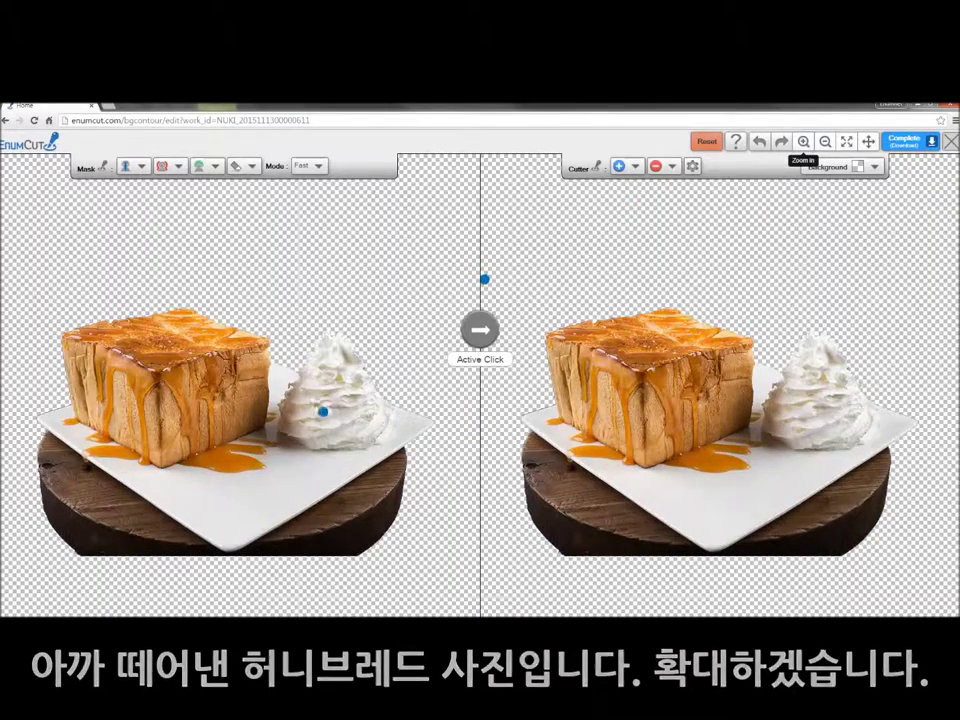
pyautogui.click(179, 166)
pyautogui.click(184, 210)
pyautogui.click(26, 441)
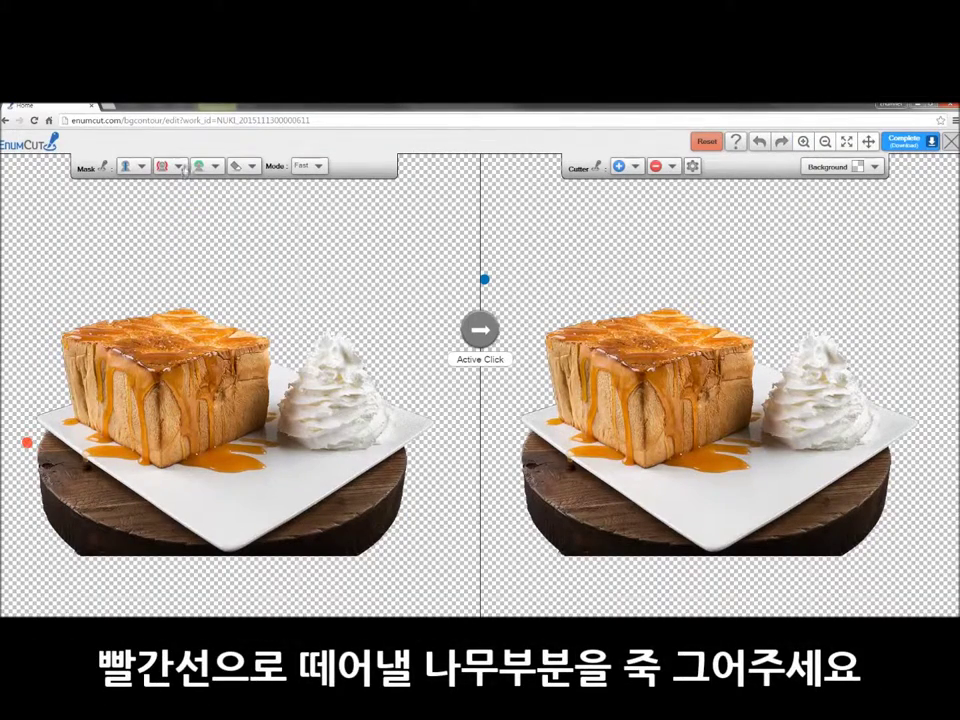
pyautogui.moveTo(38, 452); pyautogui.dragTo(175, 550)
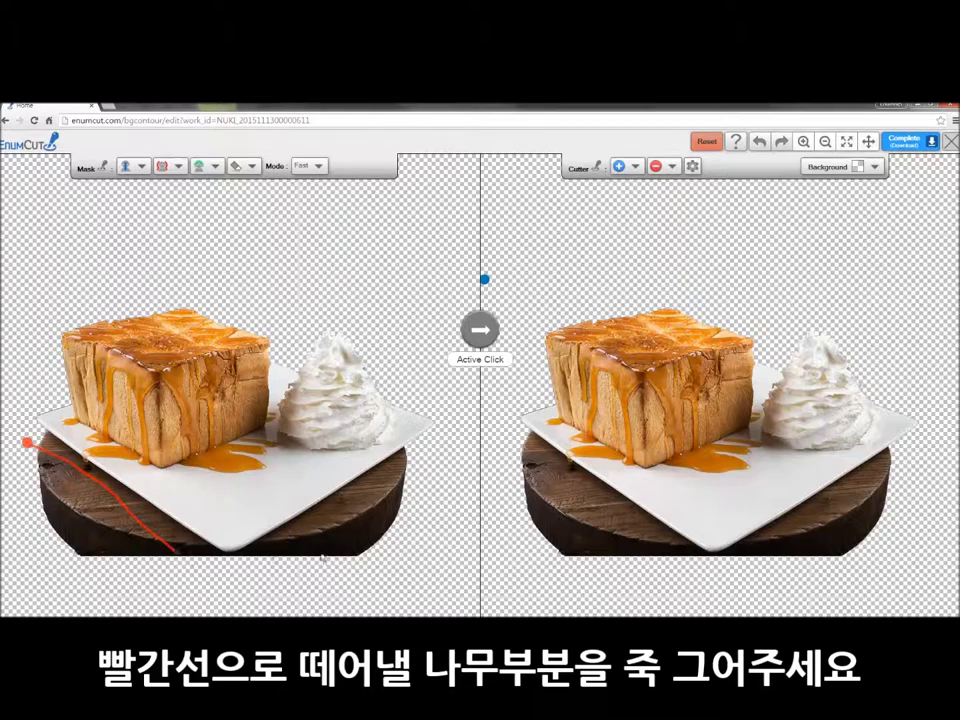
pyautogui.moveTo(243, 563); pyautogui.dragTo(432, 452)
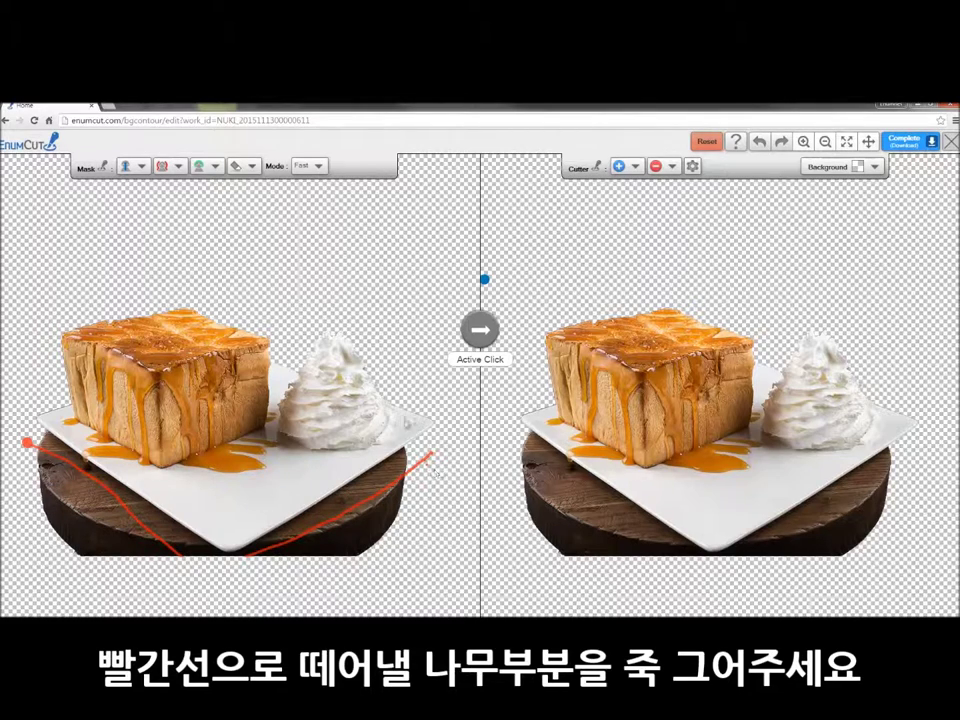
# Switch to the blue keep brush and mark the plate's edge to keep
pyautogui.click(142, 166)
pyautogui.click(130, 190)
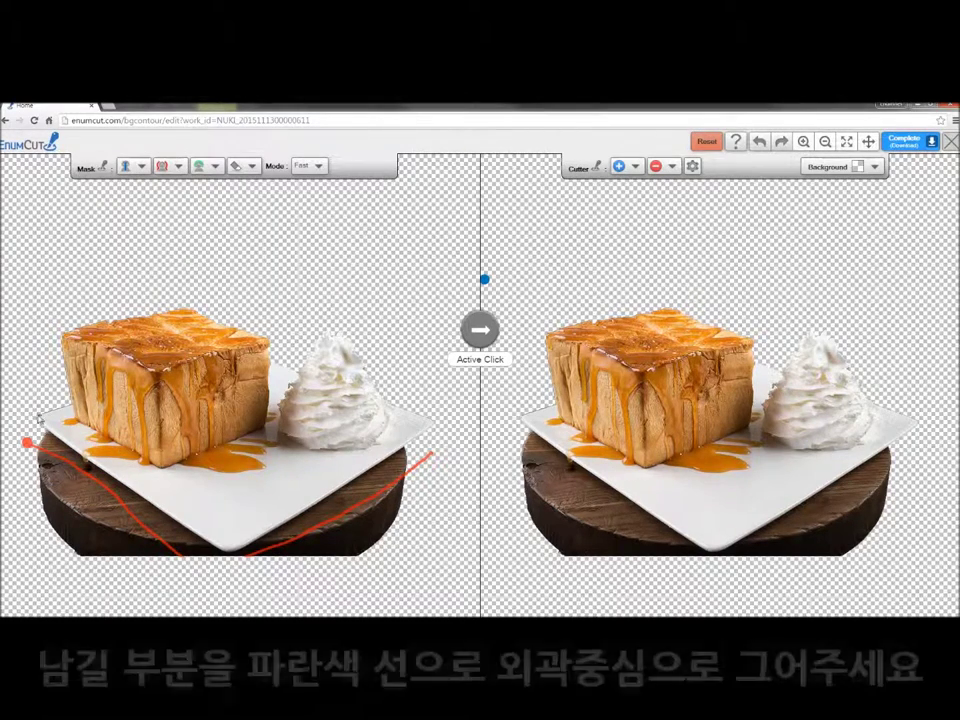
pyautogui.moveTo(38, 413)
pyautogui.mouseDown()
pyautogui.moveTo(88, 460)
pyautogui.moveTo(140, 385)
pyautogui.moveTo(90, 340)
pyautogui.moveTo(185, 400)
pyautogui.moveTo(280, 385)
pyautogui.moveTo(350, 395)
pyautogui.mouseUp()
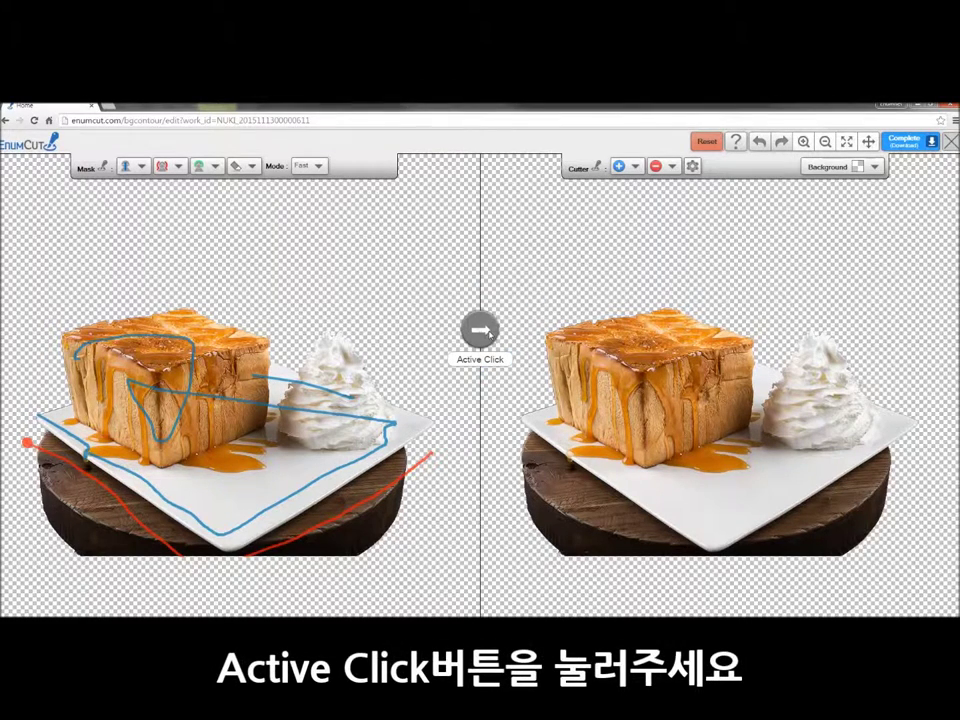
# Apply the marks, check the board-free cutout on green and magenta, and complete it
pyautogui.click(486, 332)
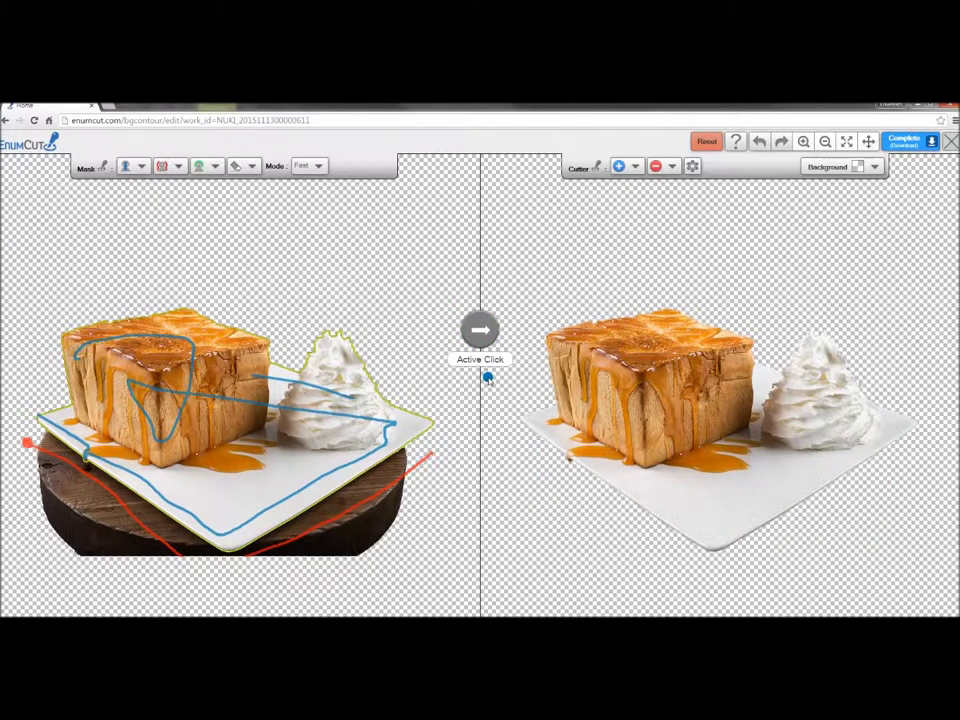
pyautogui.click(840, 167)
pyautogui.click(824, 194)
pyautogui.click(877, 168)
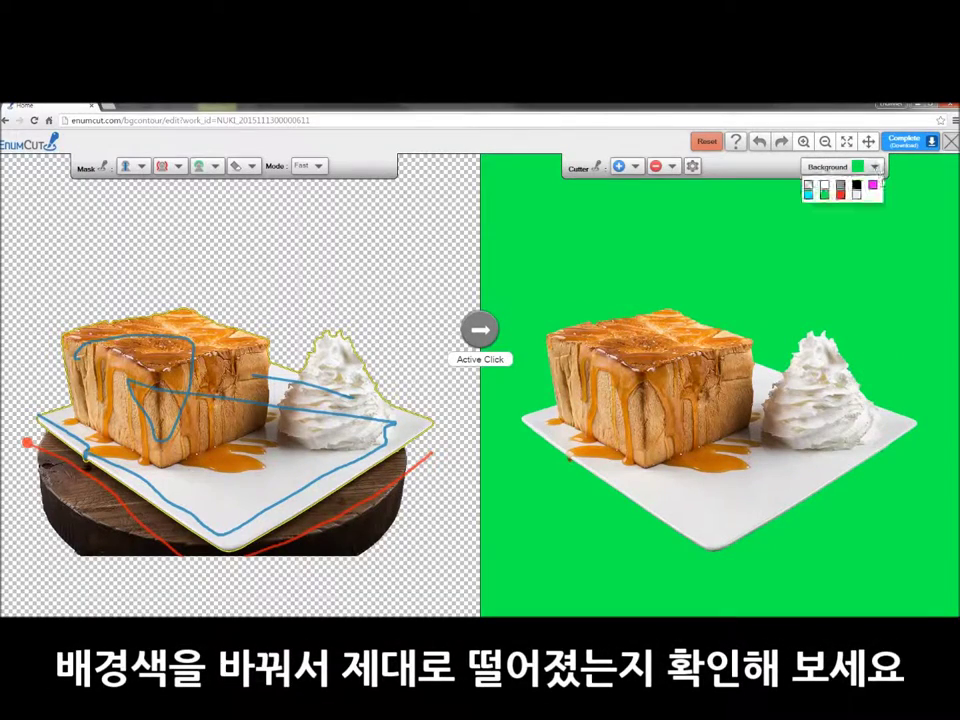
pyautogui.click(876, 188)
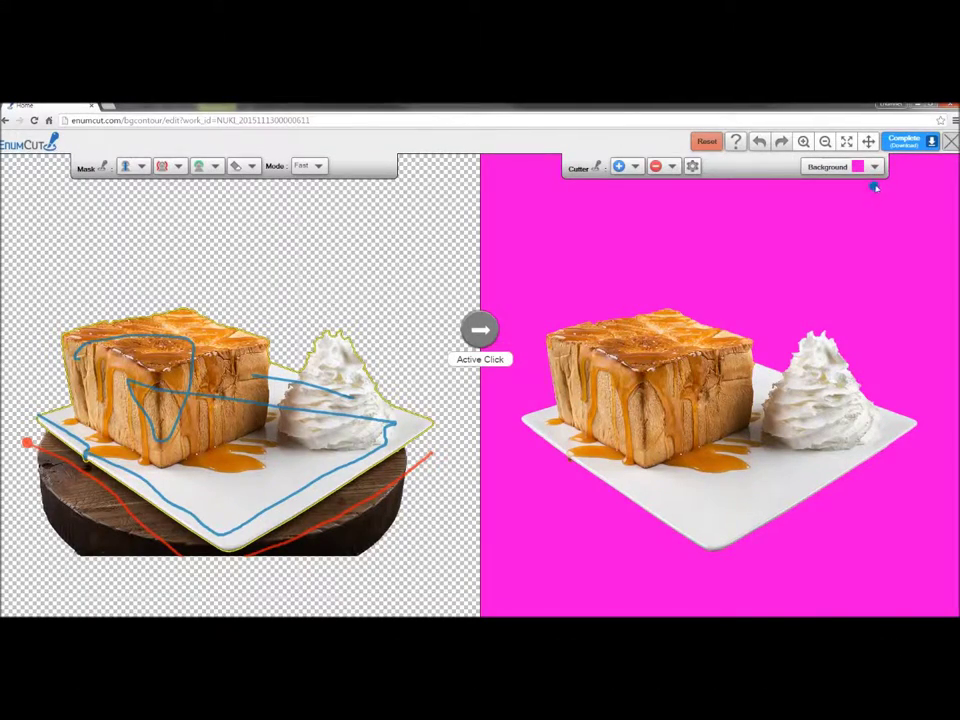
pyautogui.click(912, 144)
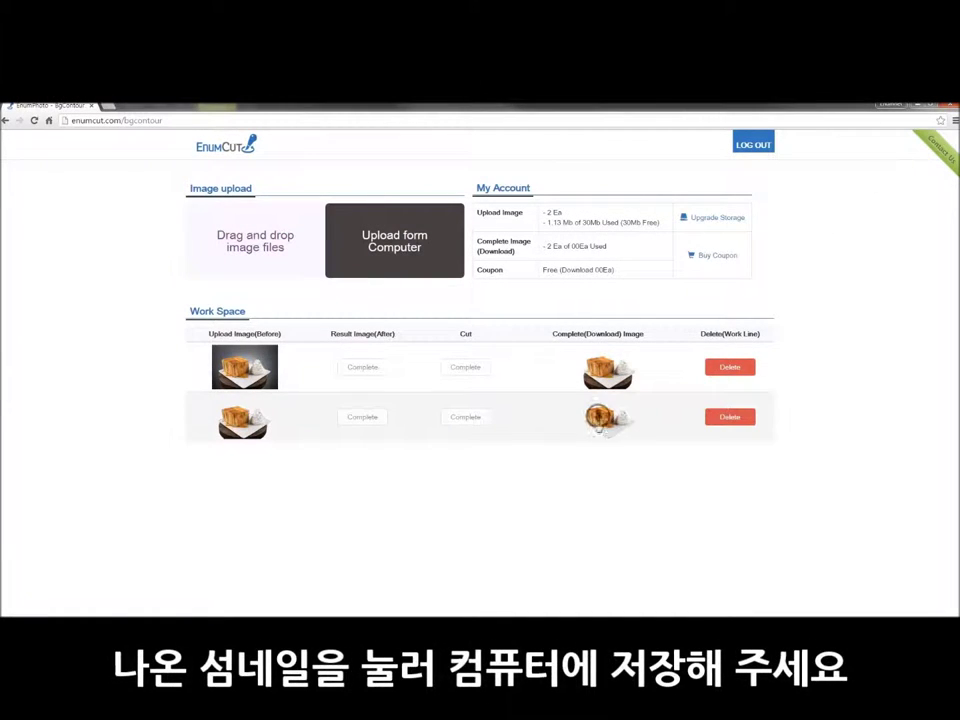
# Download the second, board-free cutout as honey_bread (2) (1).png
pyautogui.click(603, 423)
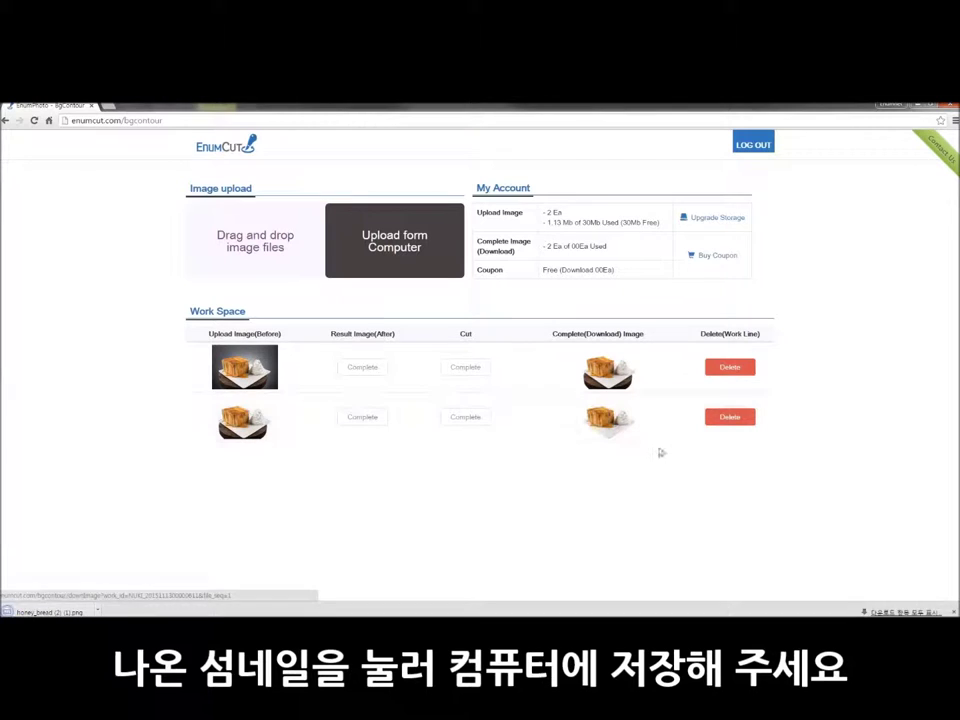